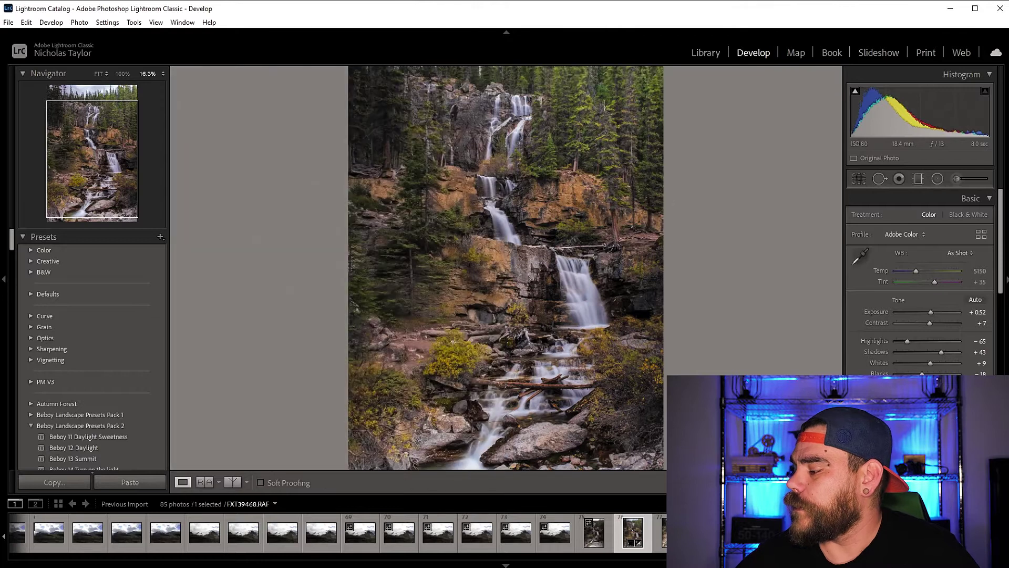
Compare the edited waterfall photo with its original using the Before/After view, and return to the single edited view
key("y")
key("y")
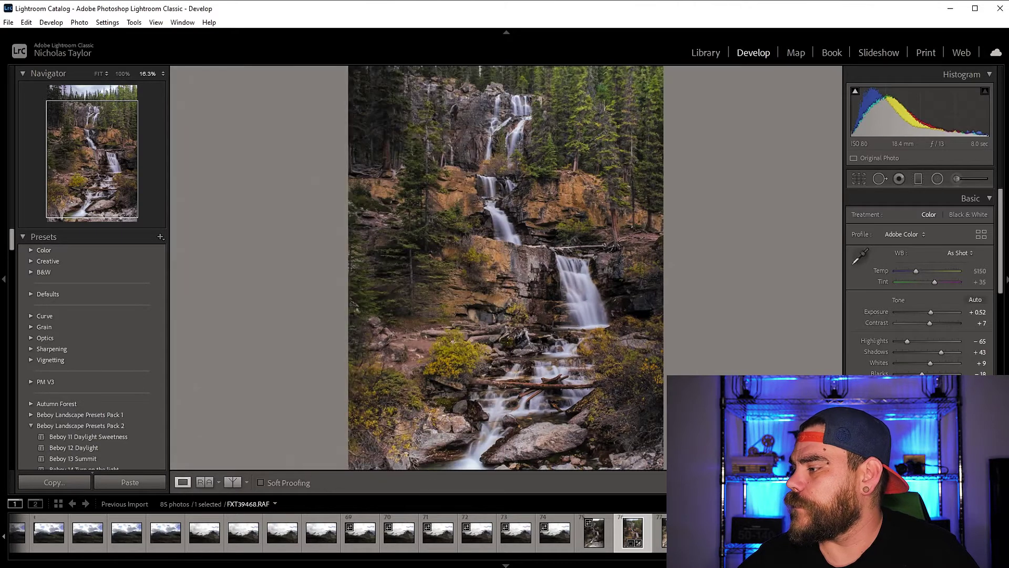
key("y")
key("y")
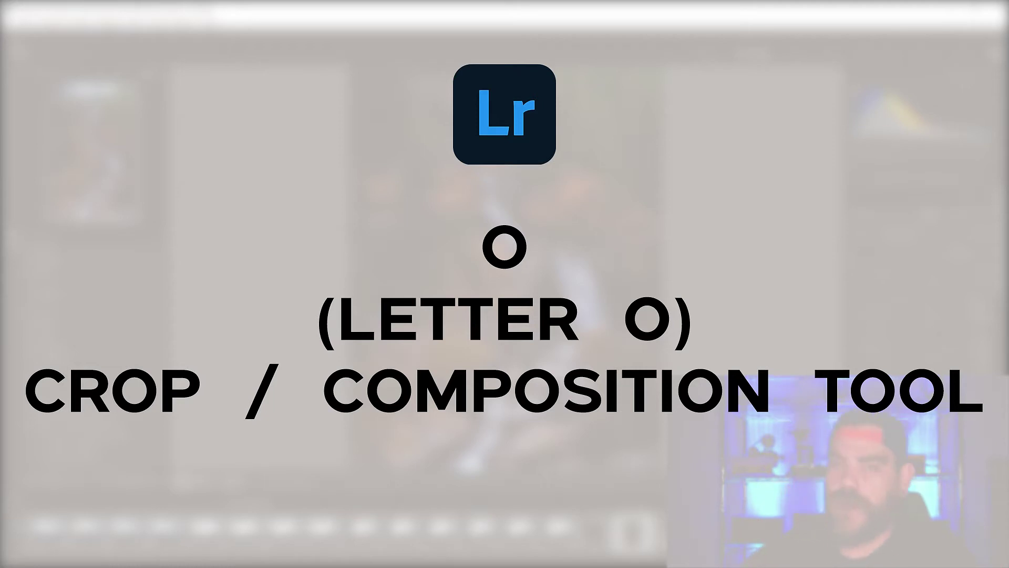
Start cropping the waterfall photo and cycle the crop guide through the aspect ratio, rule of thirds and diagonal overlays
key("o")
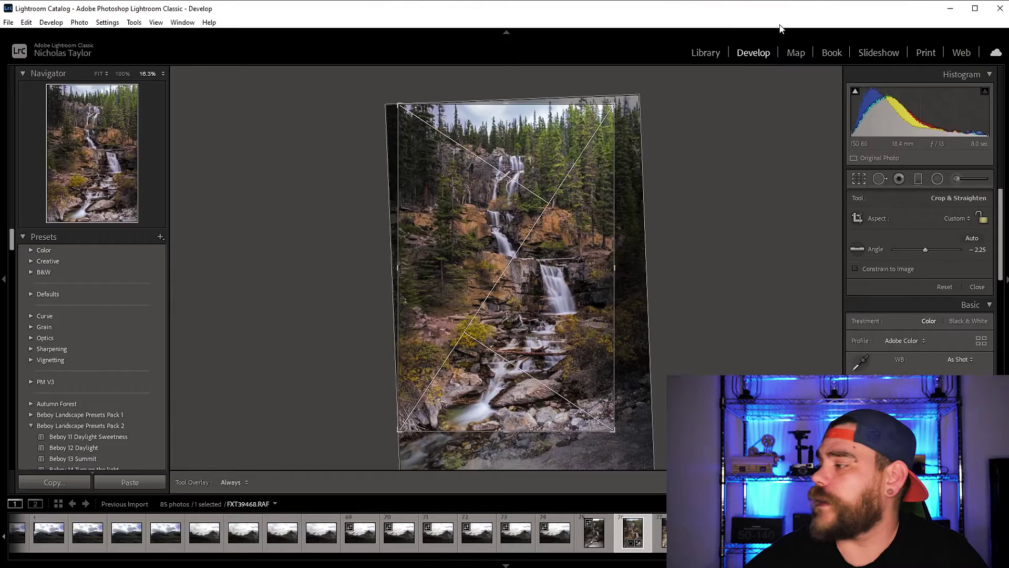
key("o")
key("o")
key("o")
key("o")
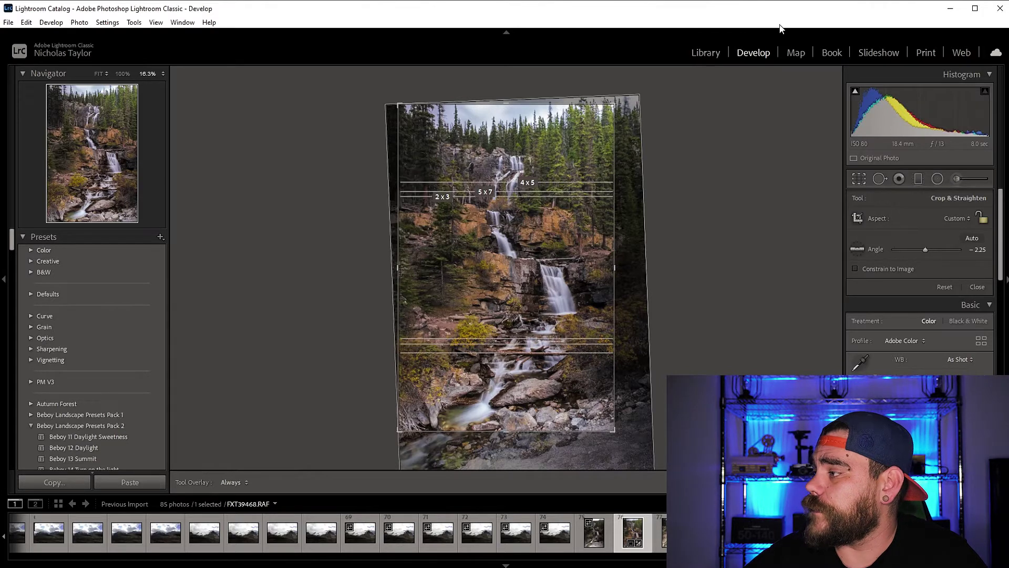
key("o")
key("o")
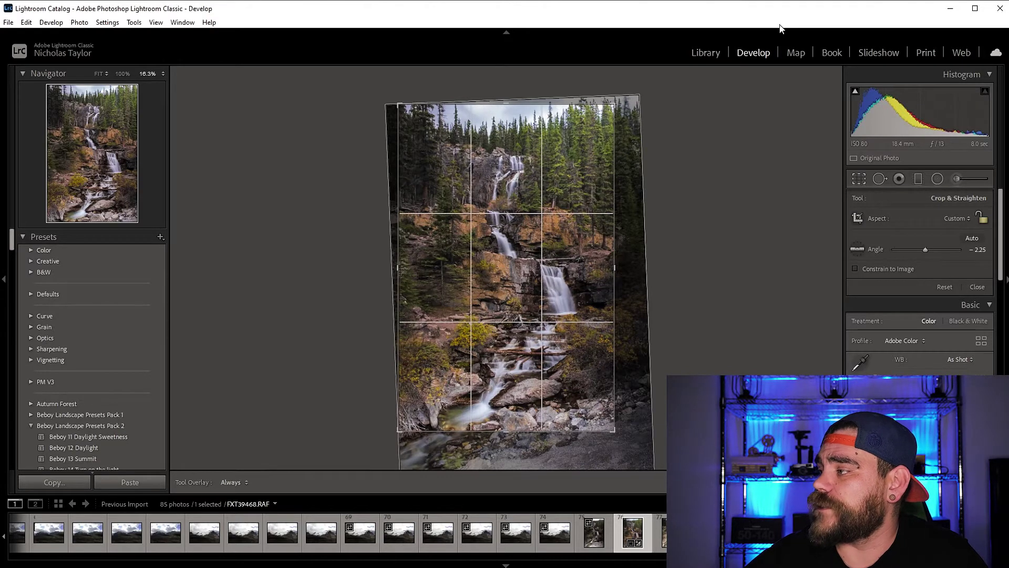
key("o")
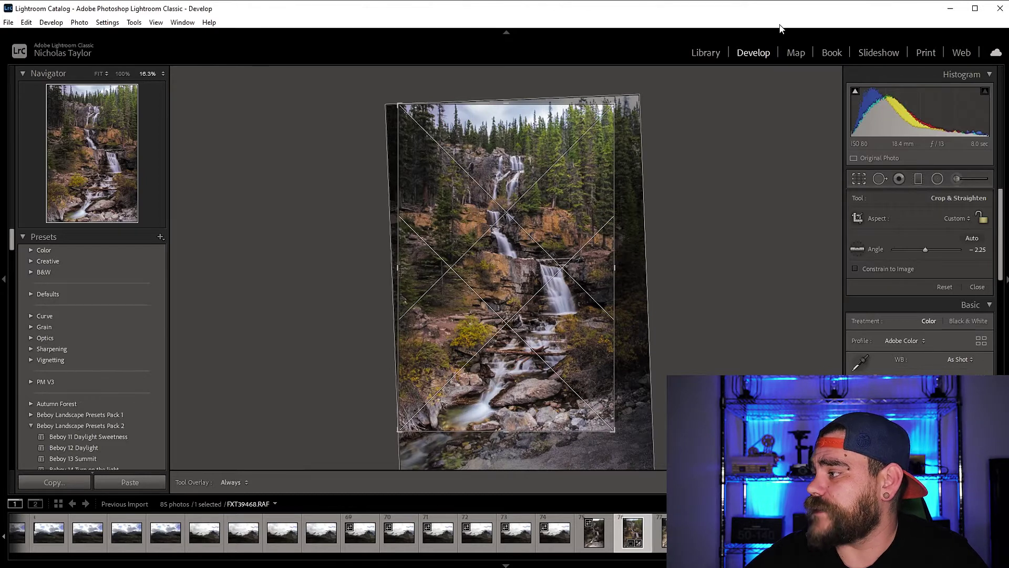
key("o")
Cycle the crop guide through the golden ratio, golden spiral, thirds and centre grid overlays to the triangle overlay
key("shift+o")
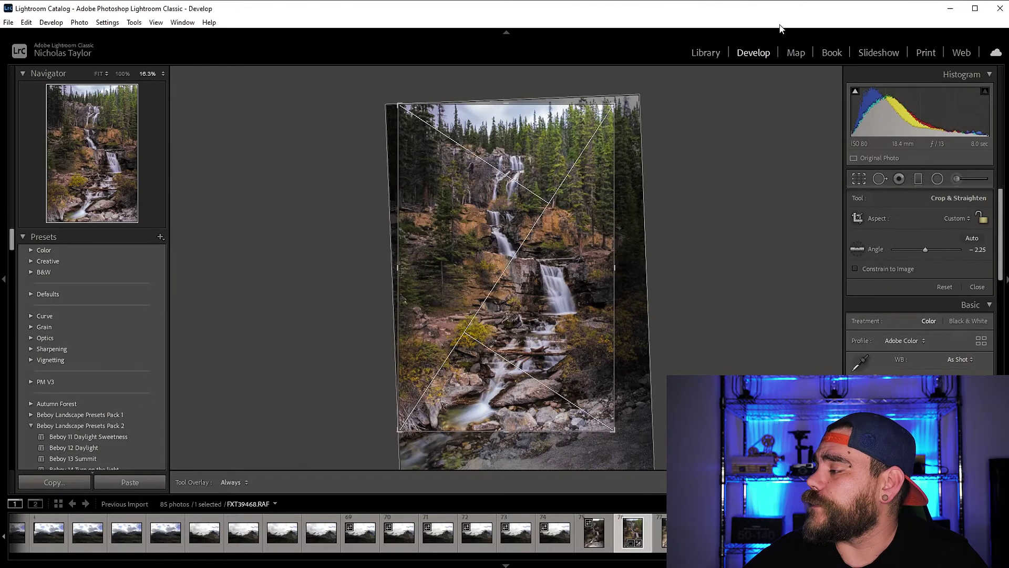
key("o")
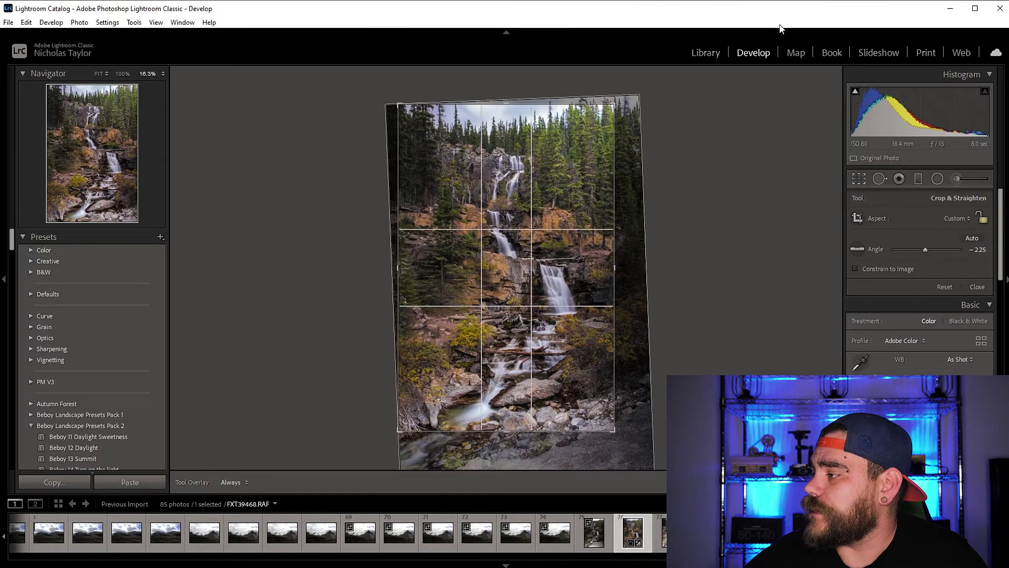
key("o")
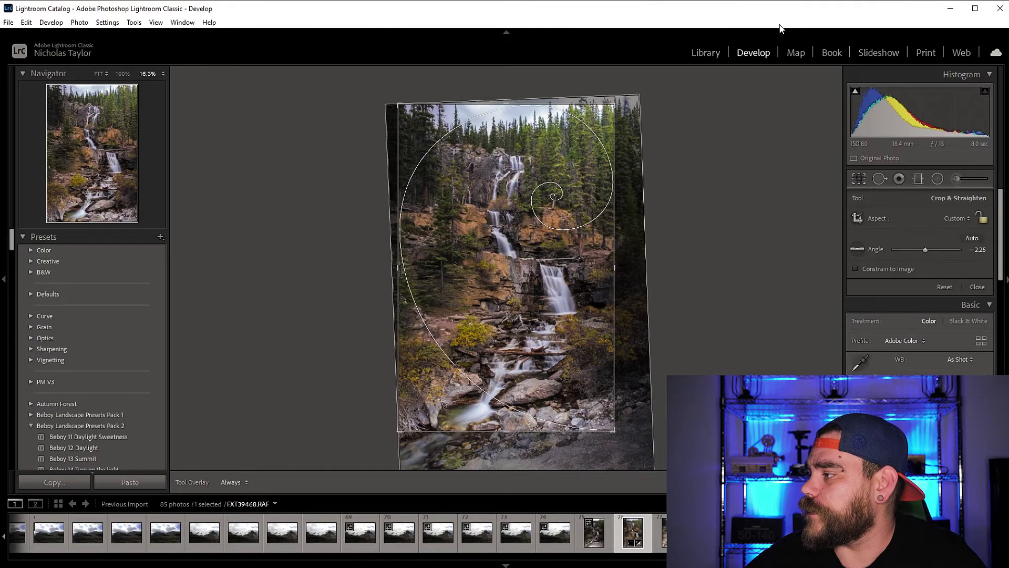
key("o")
key("o")
key("o")
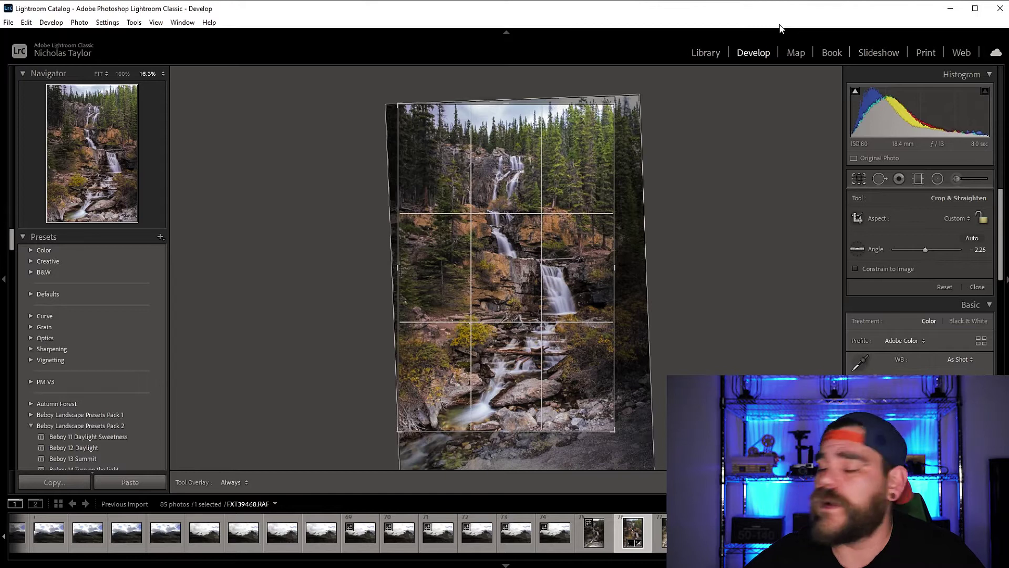
key("o")
key("o")
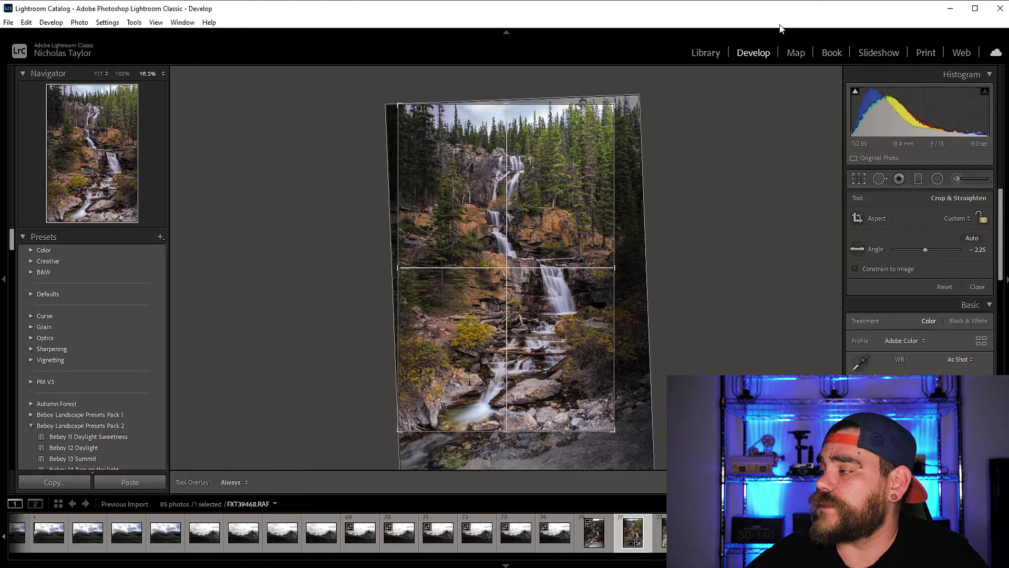
key("o")
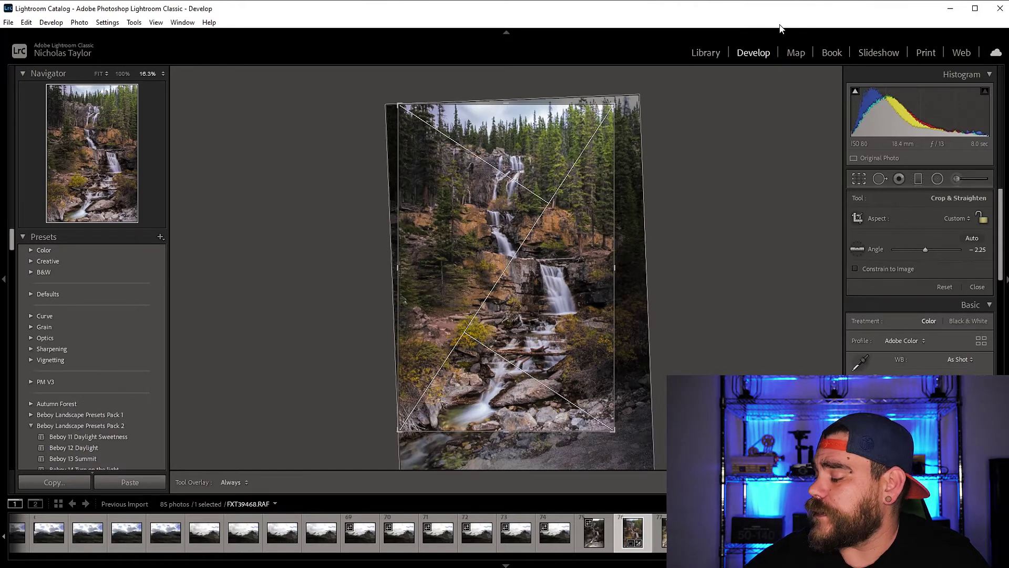
Flip the triangle crop overlay through its alternative orientations
key("shift+o")
key("shift+o")
key("shift+o")
key("shift+o")
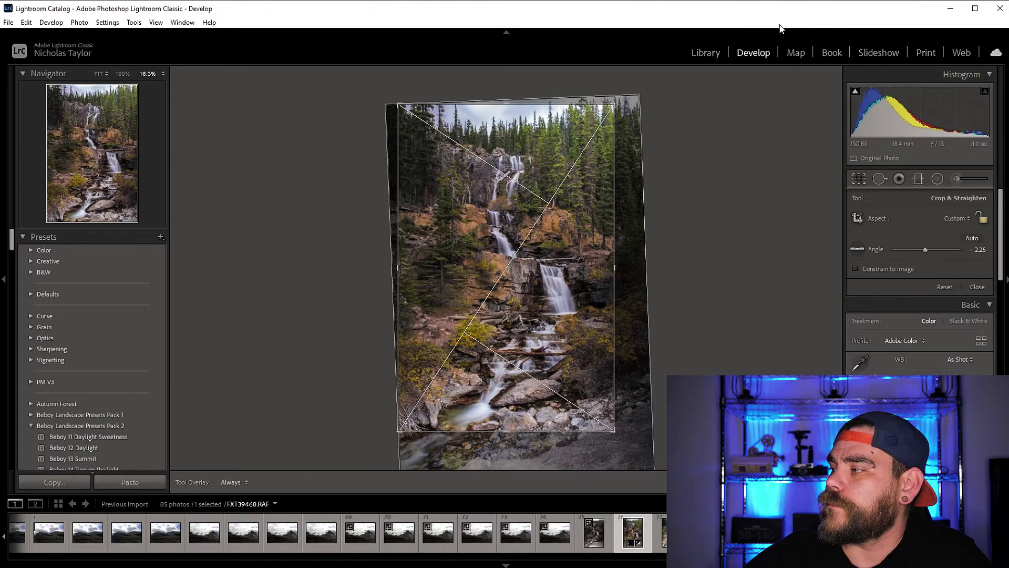
Change the crop guide to the golden spiral, rotate it until its centre falls on the lower cascades, and accept the crop
key("o")
key("o")
key("shift+o")
key("shift+o")
key("shift+o")
key("shift+o")
key("shift+o")
key("shift+o")
key("shift+o")
key("shift+o")
key("shift+o")
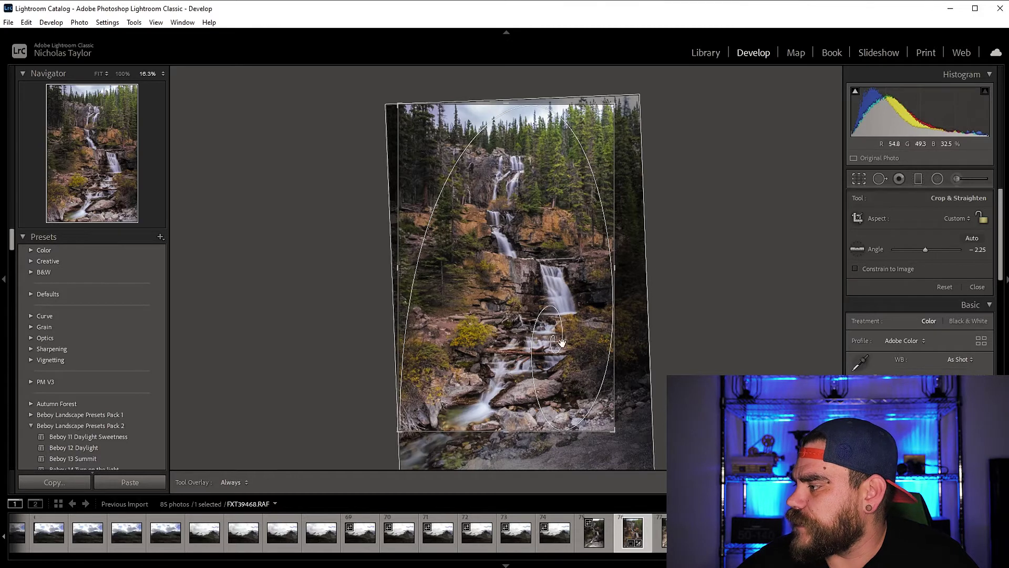
key("Return")
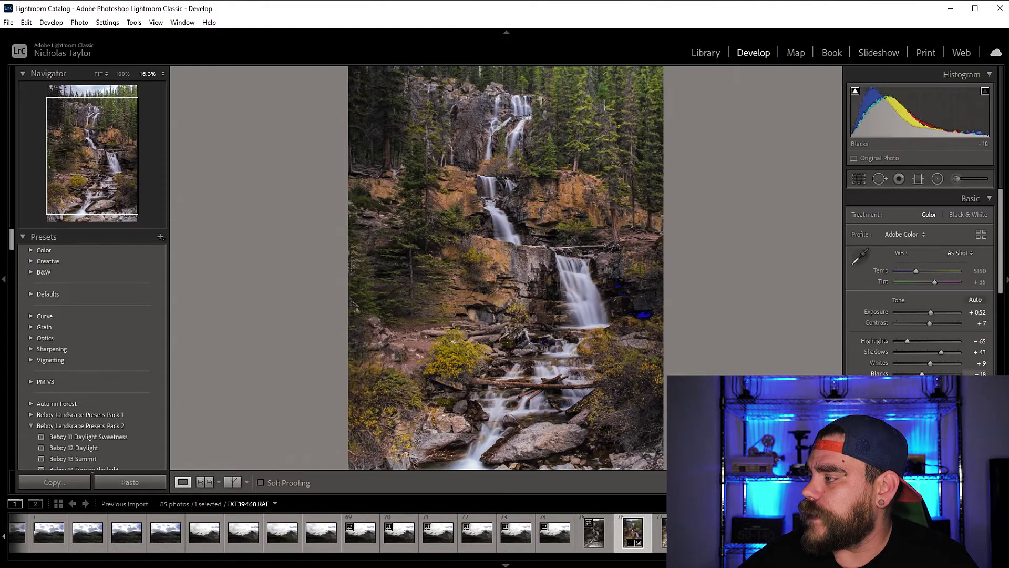
Try Blacks at -100 with the clipping warnings on, undo it, and raise Blacks to -14
left_click_drag(921, 373, 896, 373)
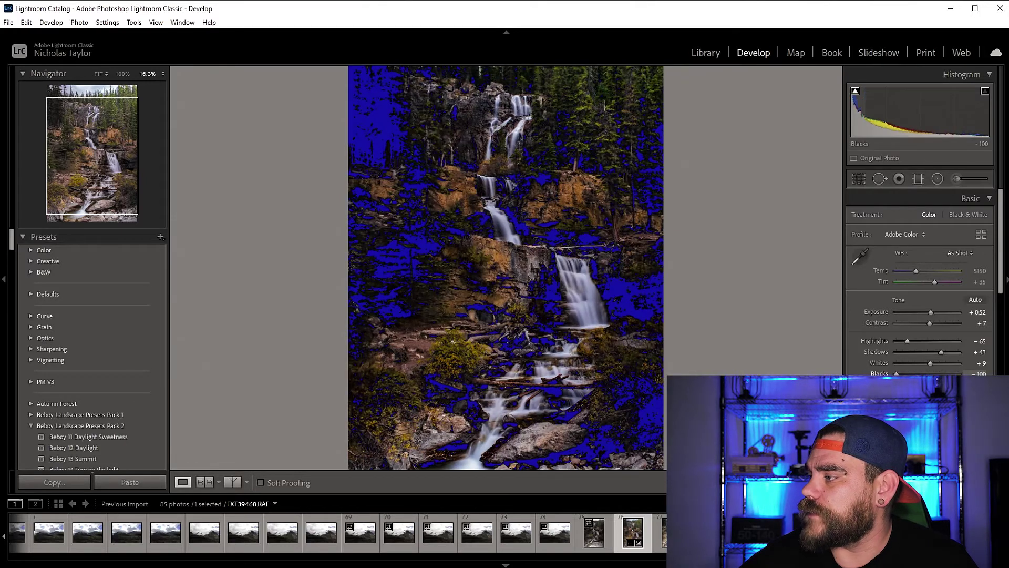
key("ctrl+z")
left_click_drag(922, 373, 923, 373)
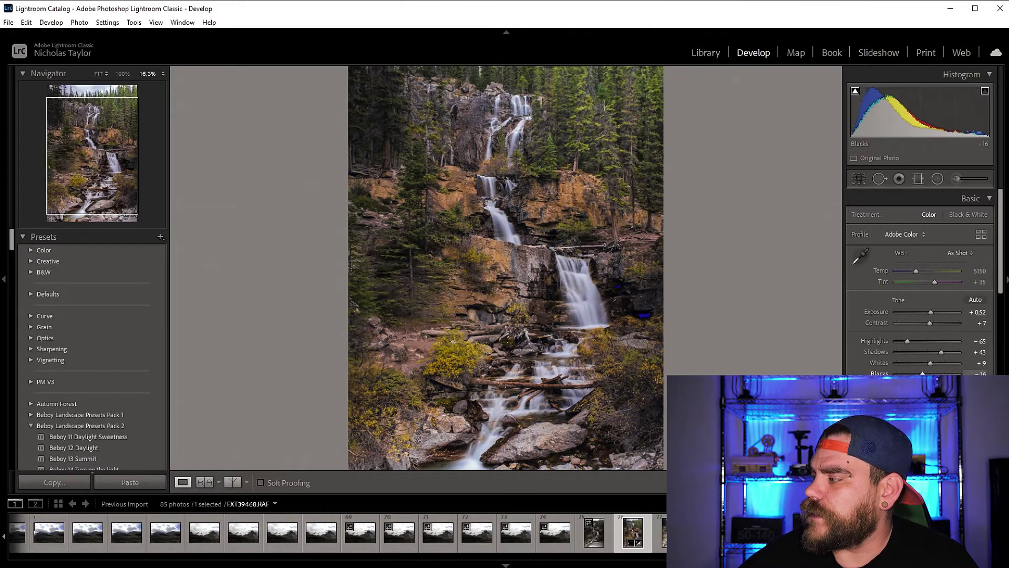
left_click_drag(923, 373, 923, 374)
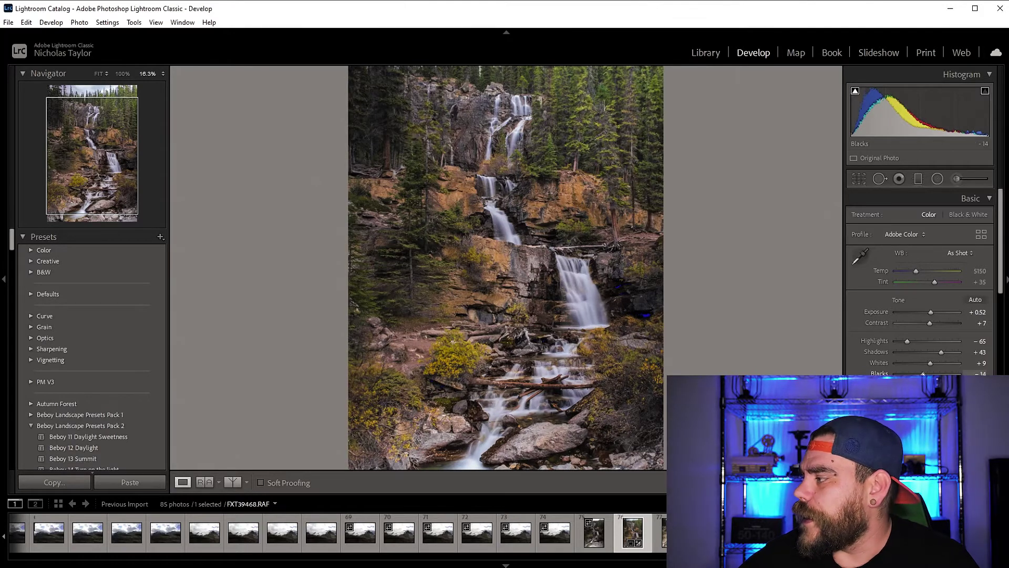
Check shadow clipping with Blacks at -100, toggling the clipping warnings off and on, and set Blacks to -16
left_click_drag(923, 373, 896, 374)
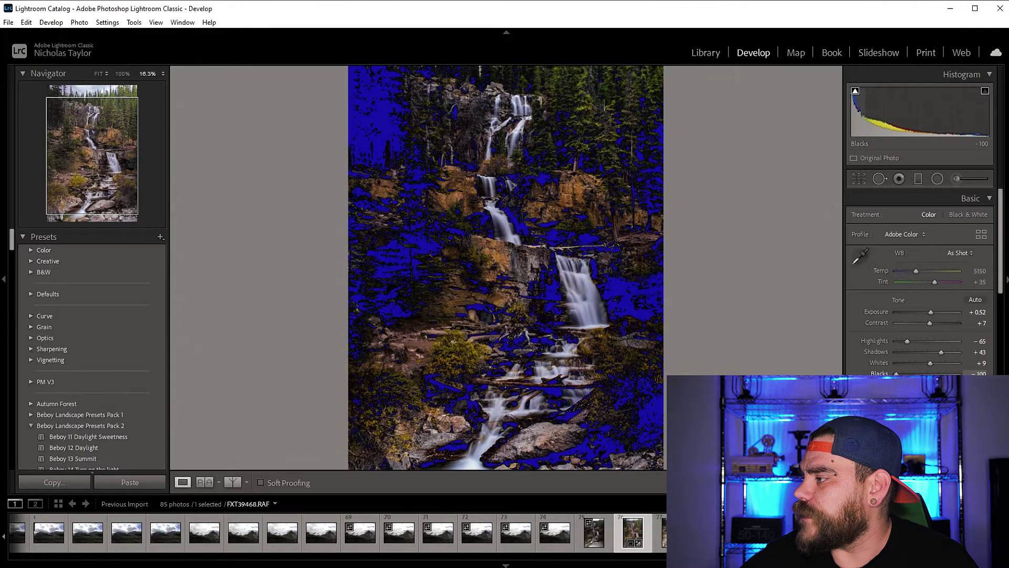
key("j")
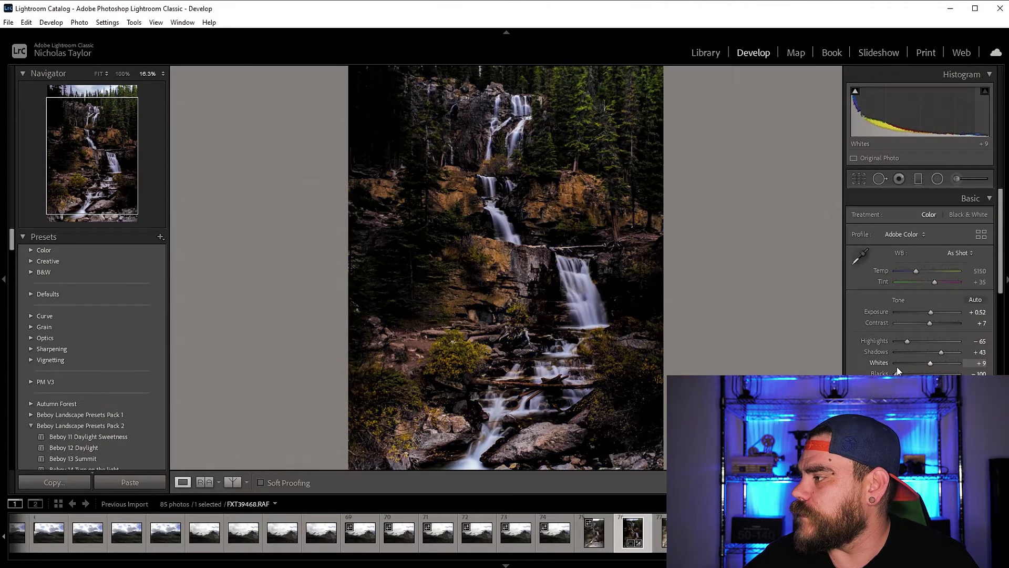
key("j")
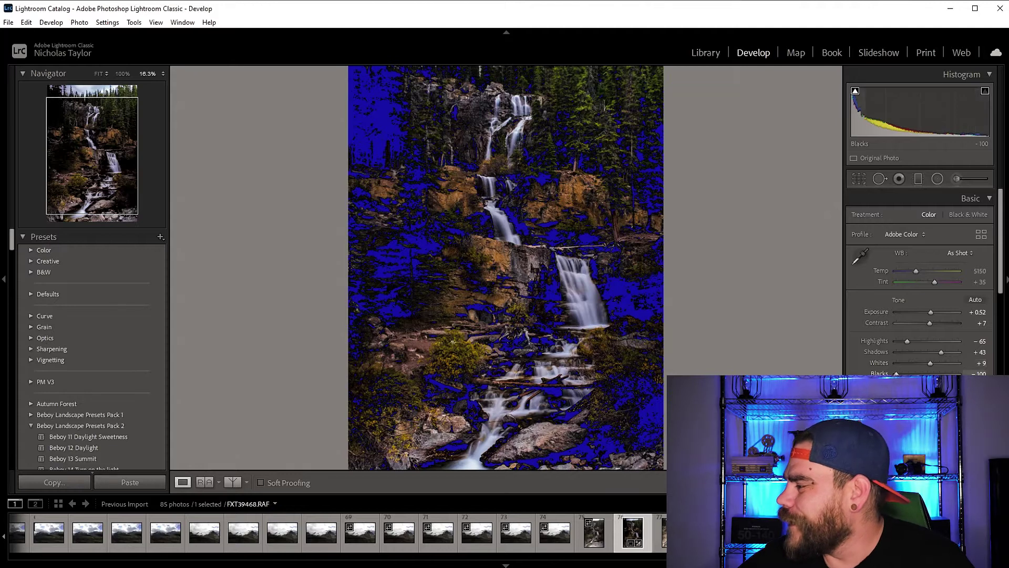
left_click_drag(897, 373, 922, 373)
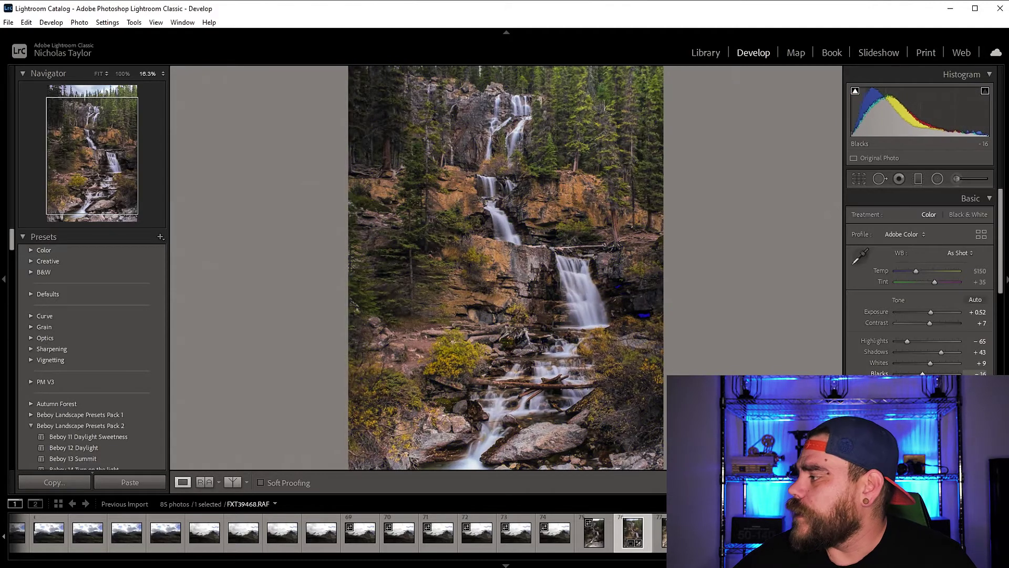
Set Whites to +39 after testing highlight clipping at +100, and switch the photo's treatment back to color
left_click_drag(928, 362, 970, 364)
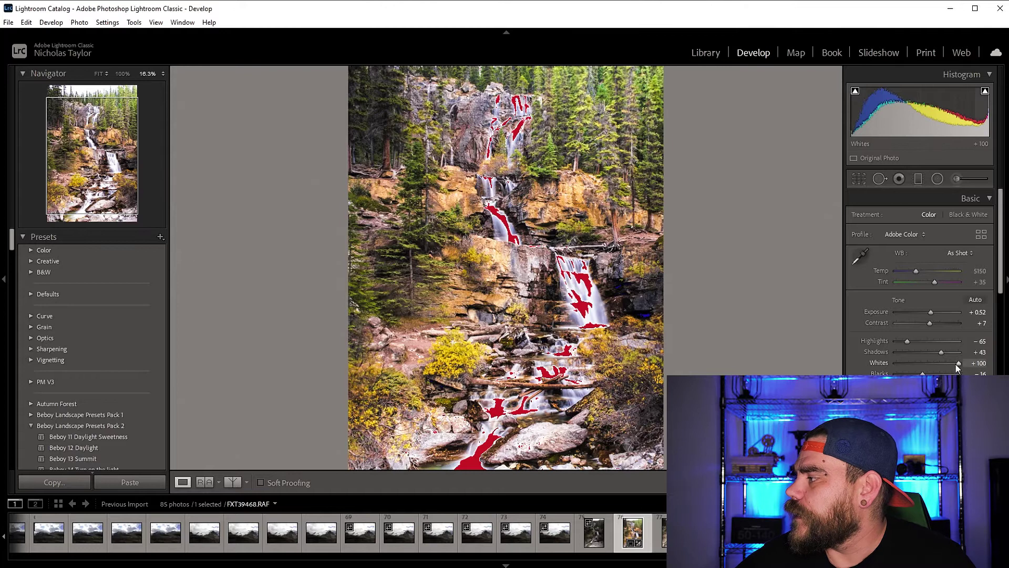
left_click_drag(954, 361, 939, 360)
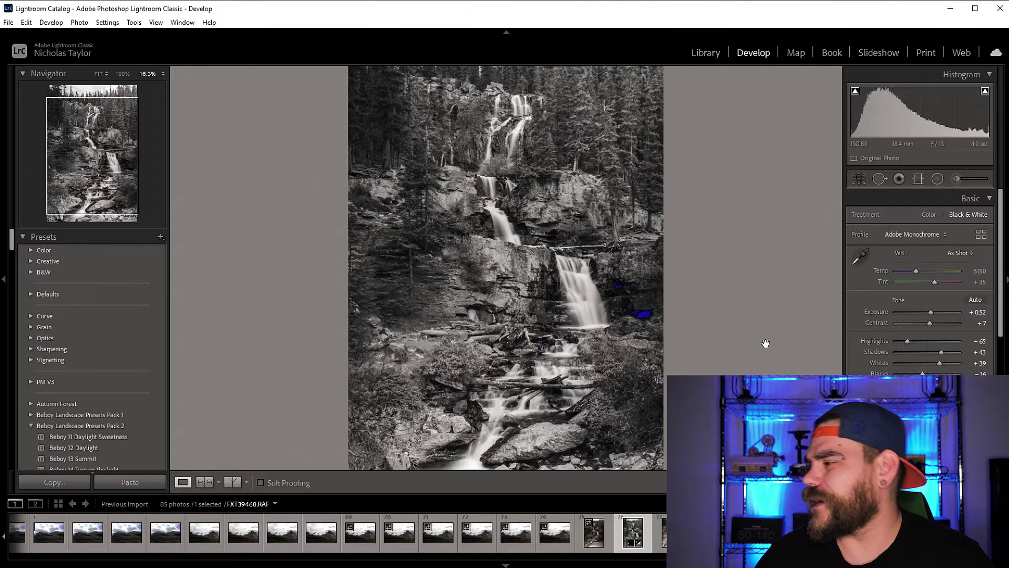
key("v")
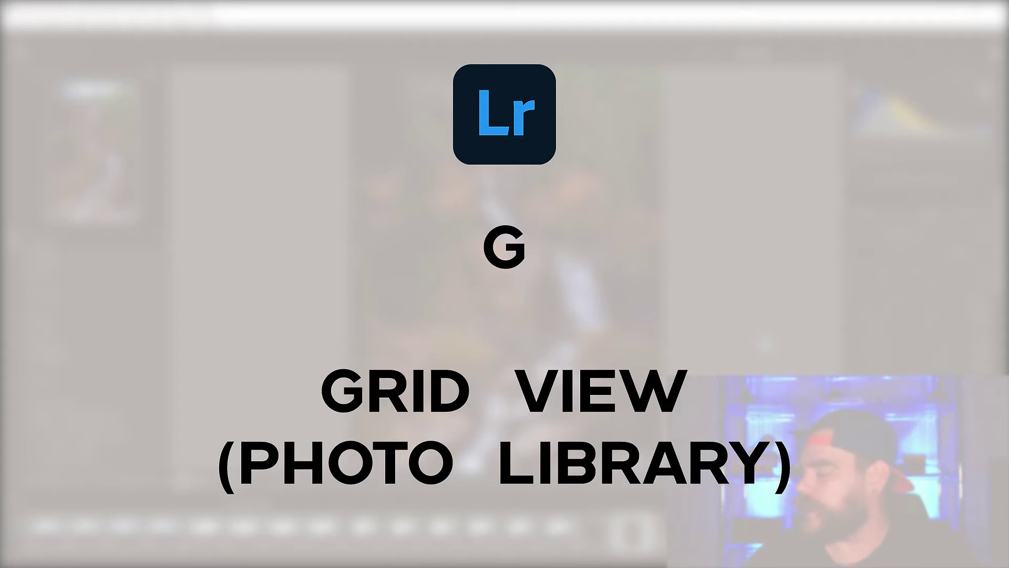
Browse the imported photos in the Library grid, and return to developing the waterfall photo
key("g")
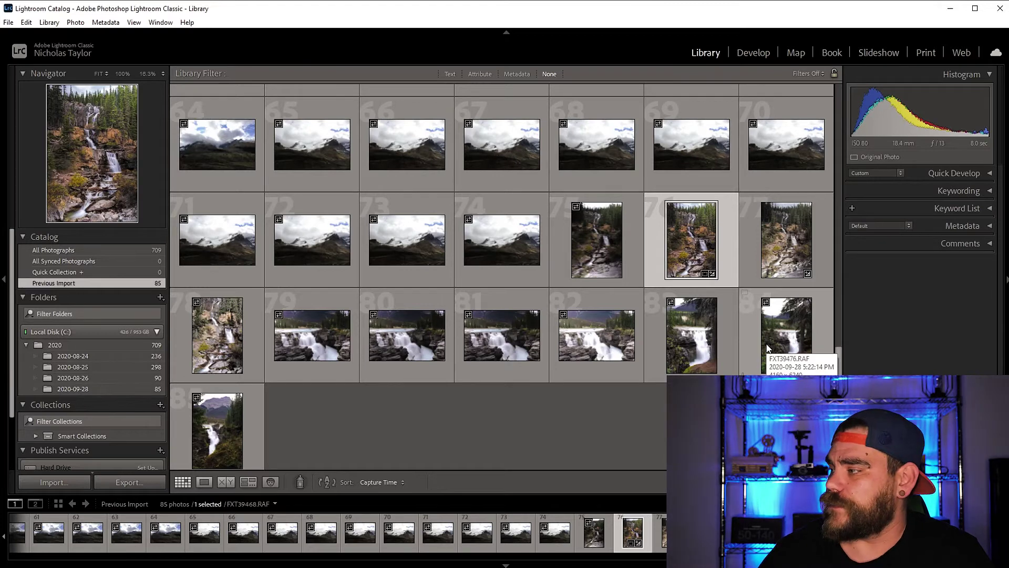
scroll(660, 403, "up", 10)
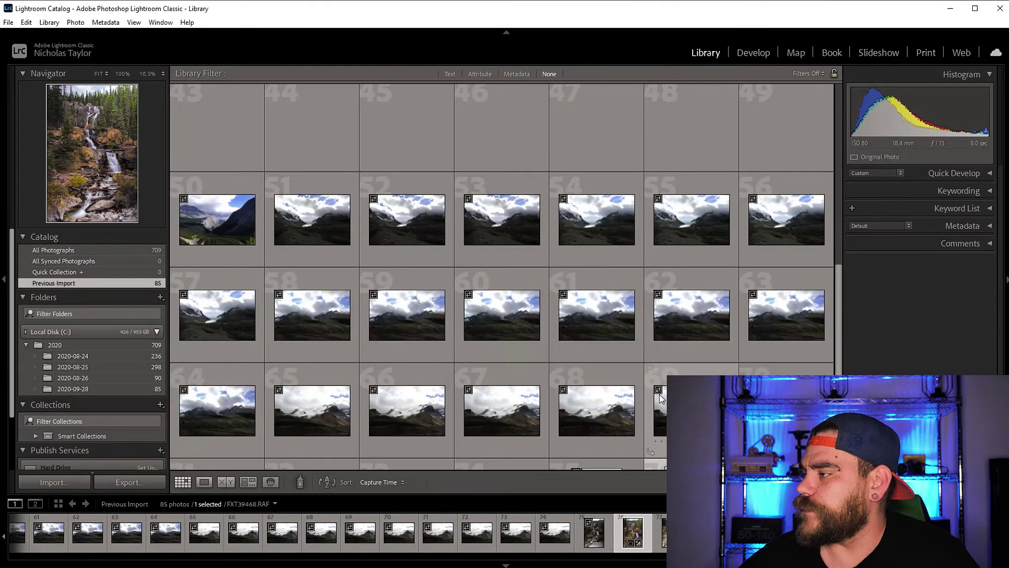
scroll(658, 392, "down", 10)
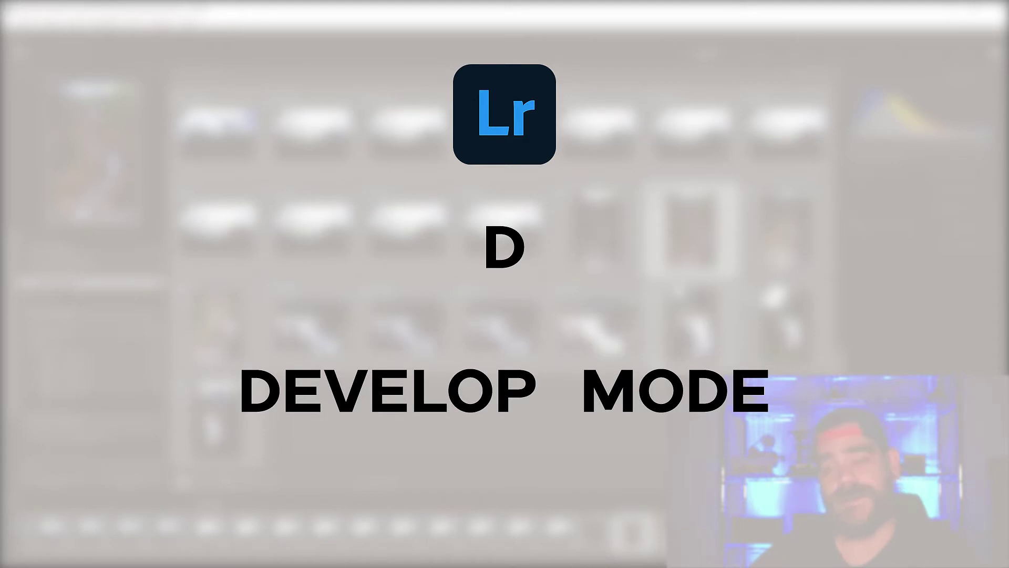
key("d")
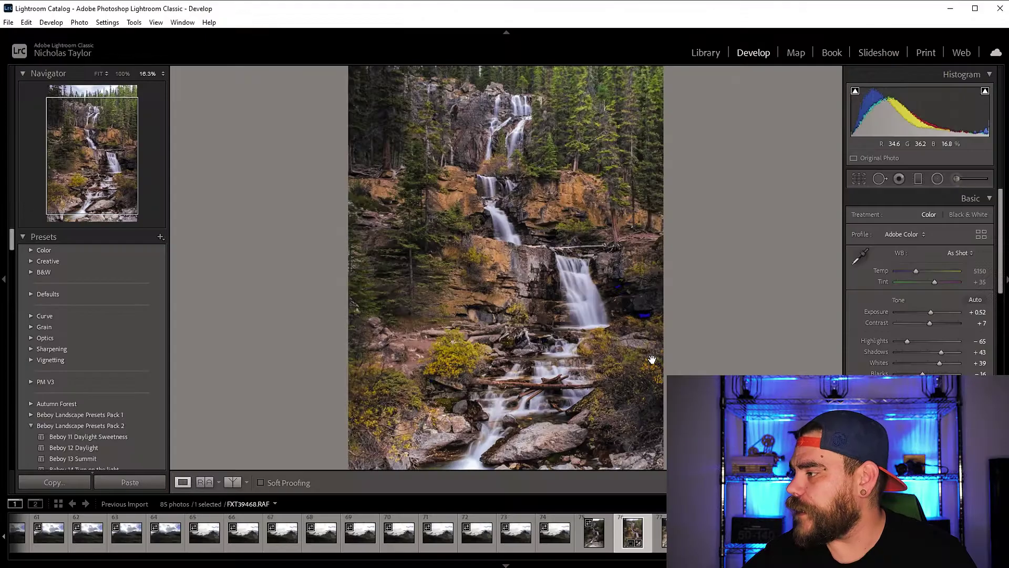
View the waterfall photo with the interface dimmed and with it fully blacked out, and restore normal lighting
key("l")
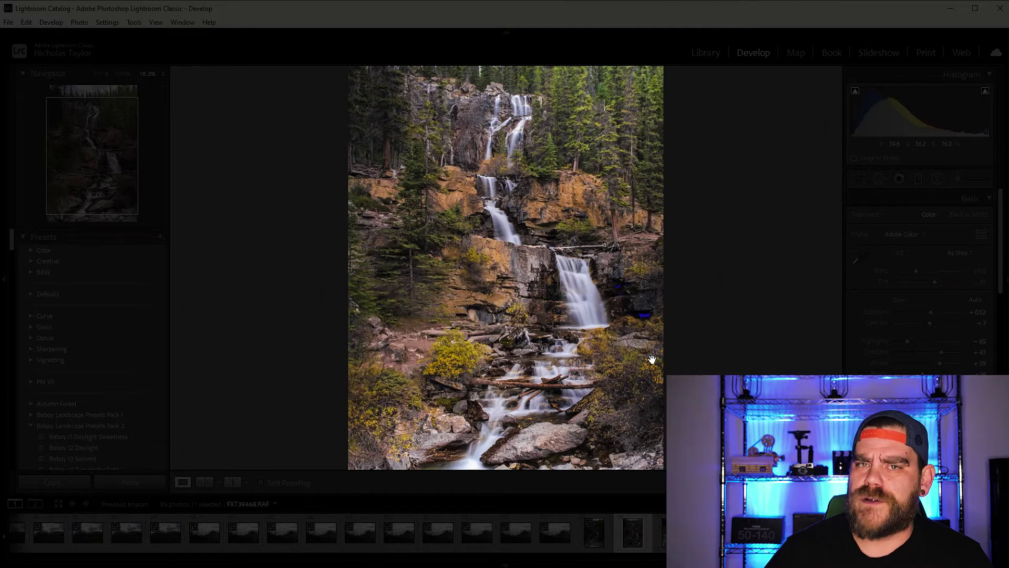
key("l")
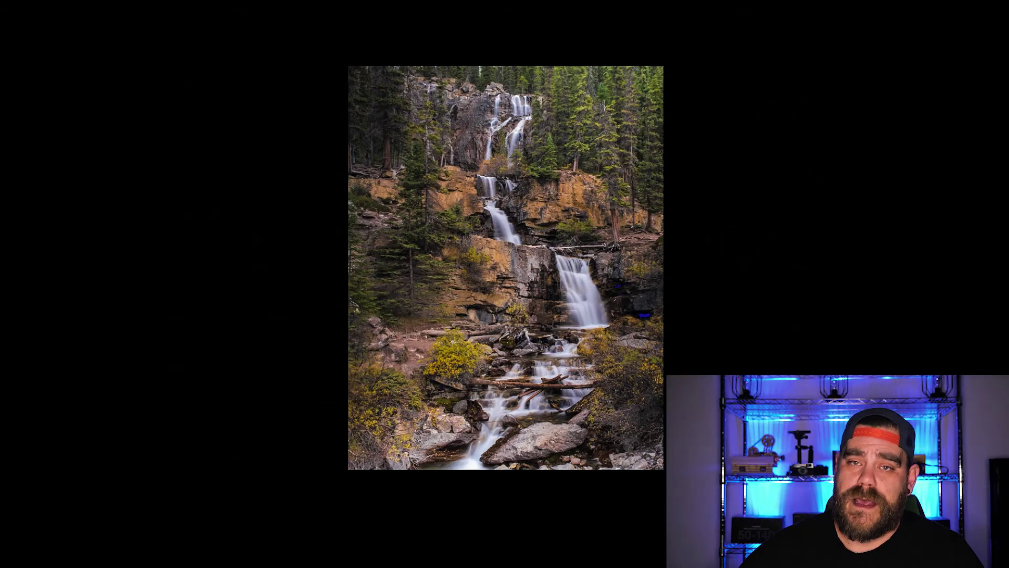
key("l")
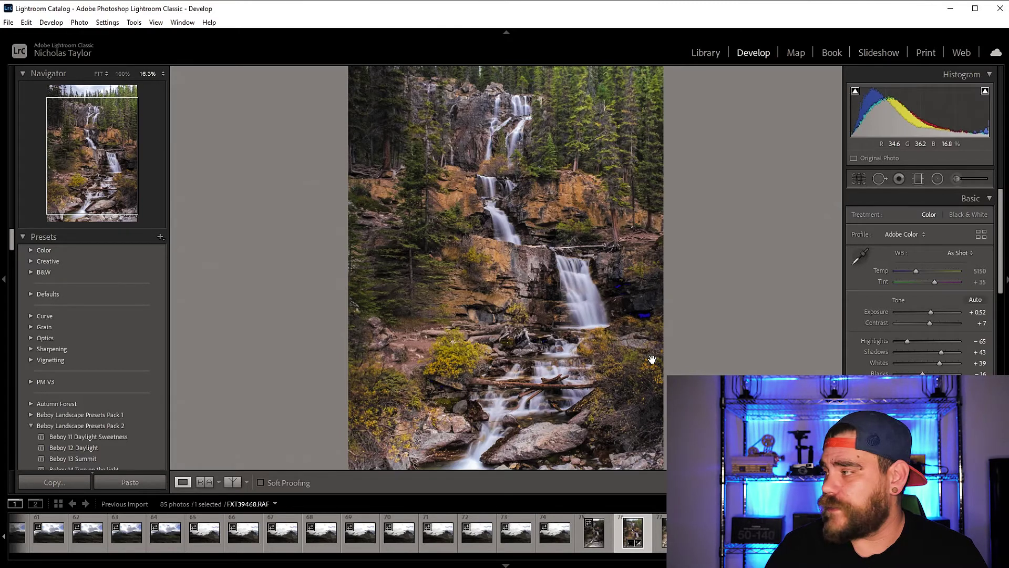
Collapse the Basic and HSL / Color adjustment sections, and expand Calibration and Effects
left_click(987, 200)
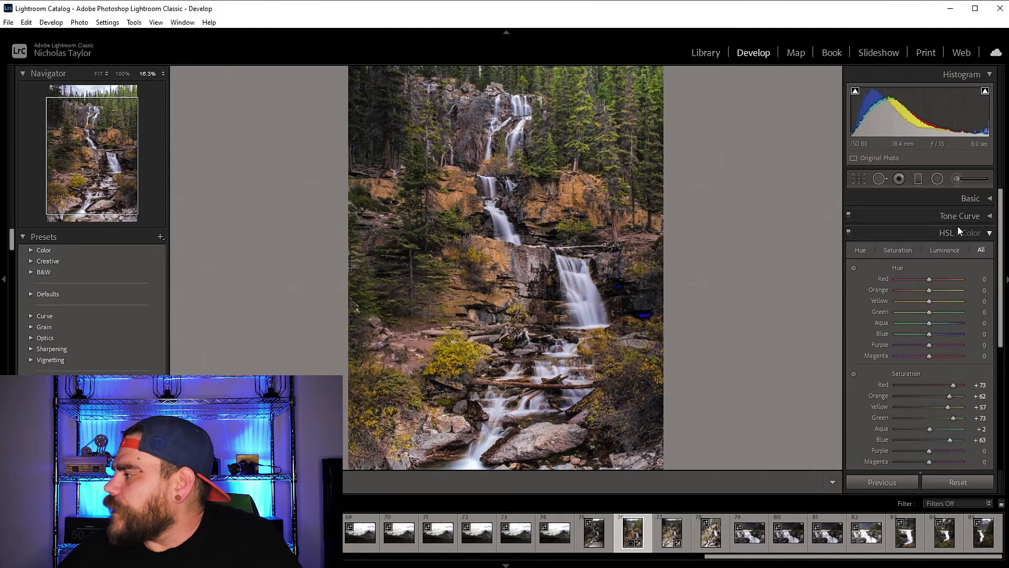
left_click(989, 233)
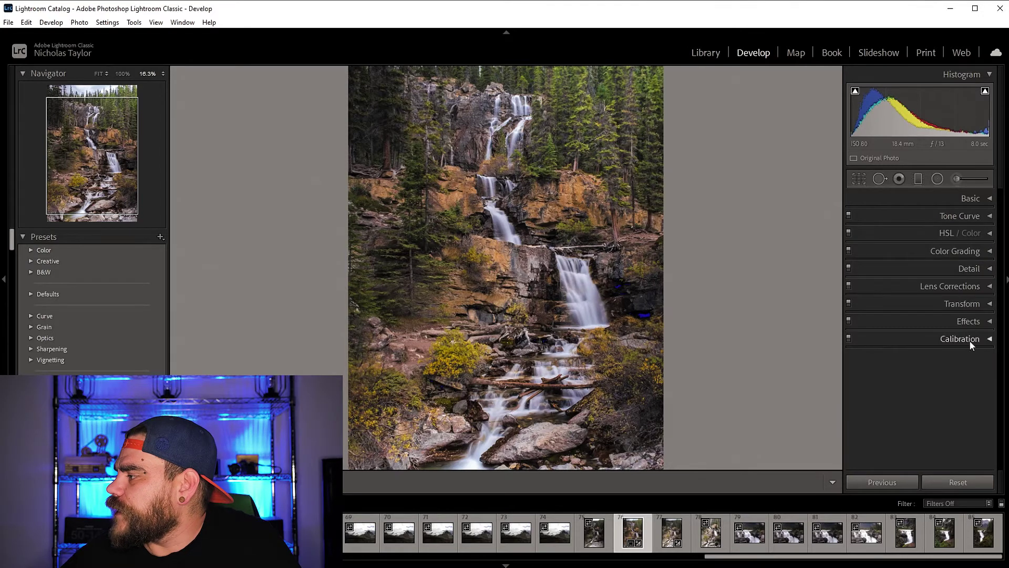
left_click(990, 340)
left_click(989, 274)
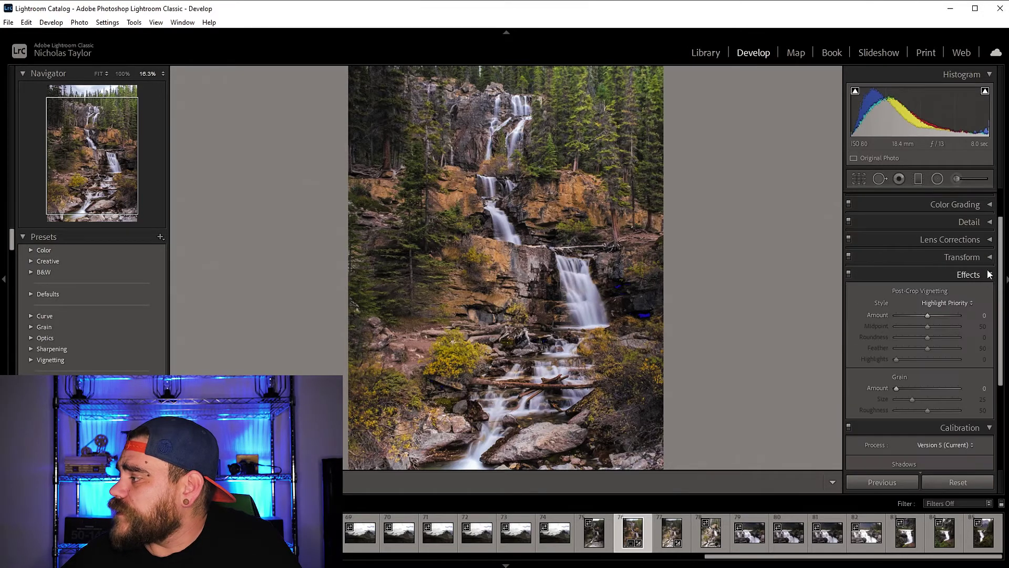
Expand the remaining collapsed adjustment sections, including Transform, Detail, Color Grading, HSL / Color, Tone Curve and Basic
left_click(989, 257)
left_click(988, 225)
left_click(989, 208)
scroll(989, 213, "up", 2)
left_click(989, 250)
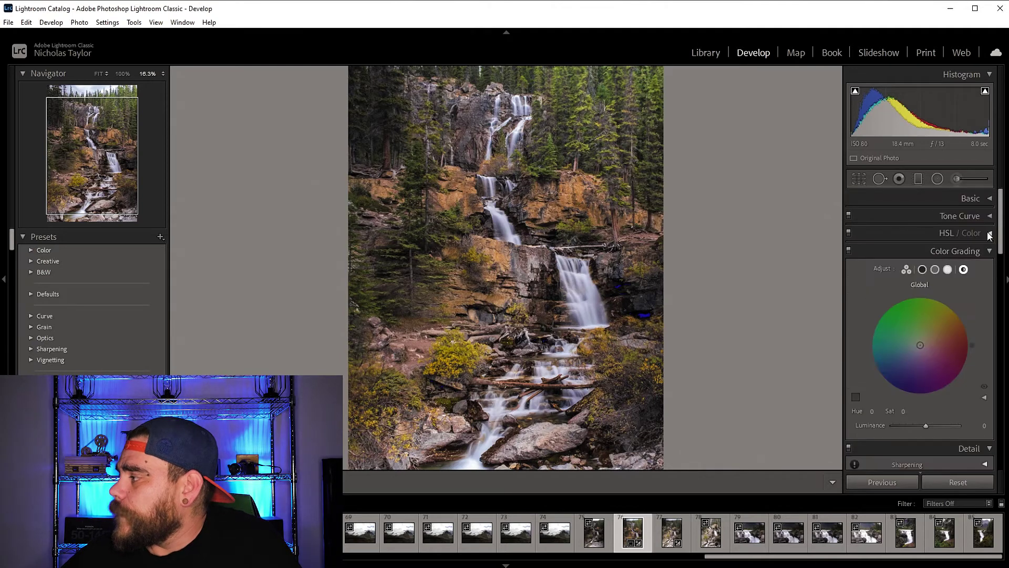
left_click(989, 231)
scroll(988, 223, "up", 2)
left_click(989, 217)
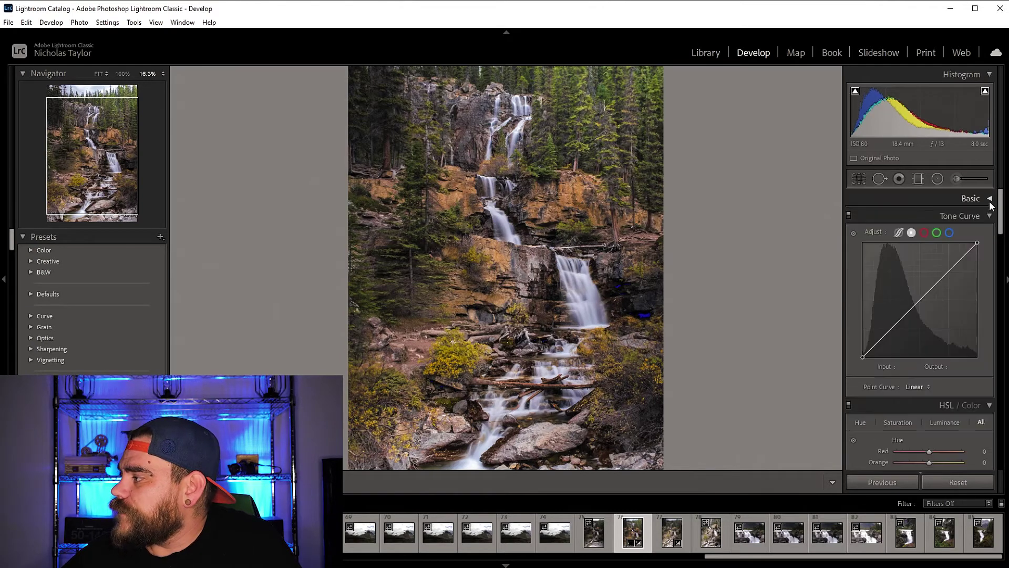
left_click(990, 198)
scroll(945, 326, "down", 15)
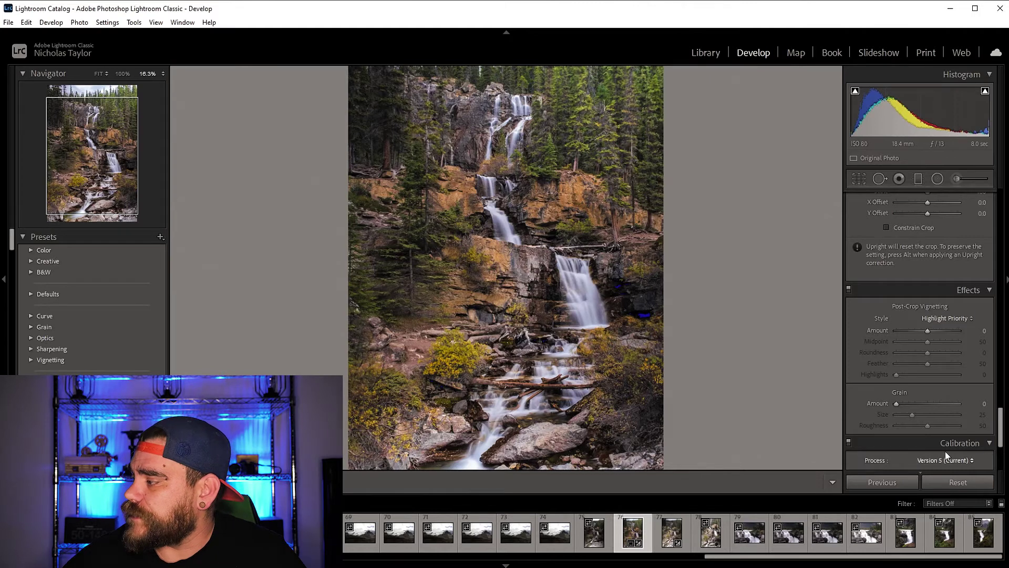
Turn on Solo Mode for the Develop adjustment sections
left_click_drag(997, 425, 998, 210)
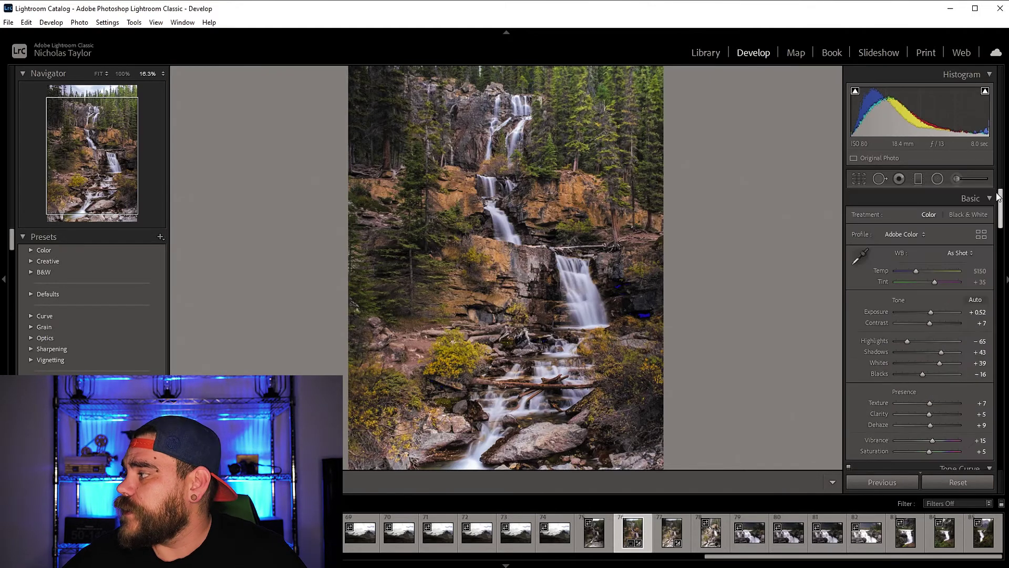
right_click(894, 199)
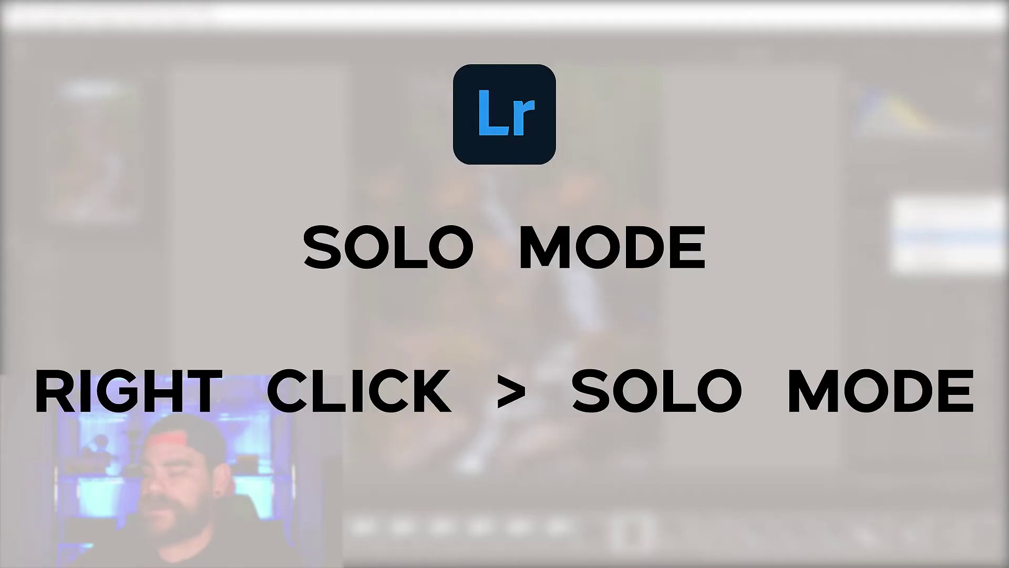
left_click(932, 236)
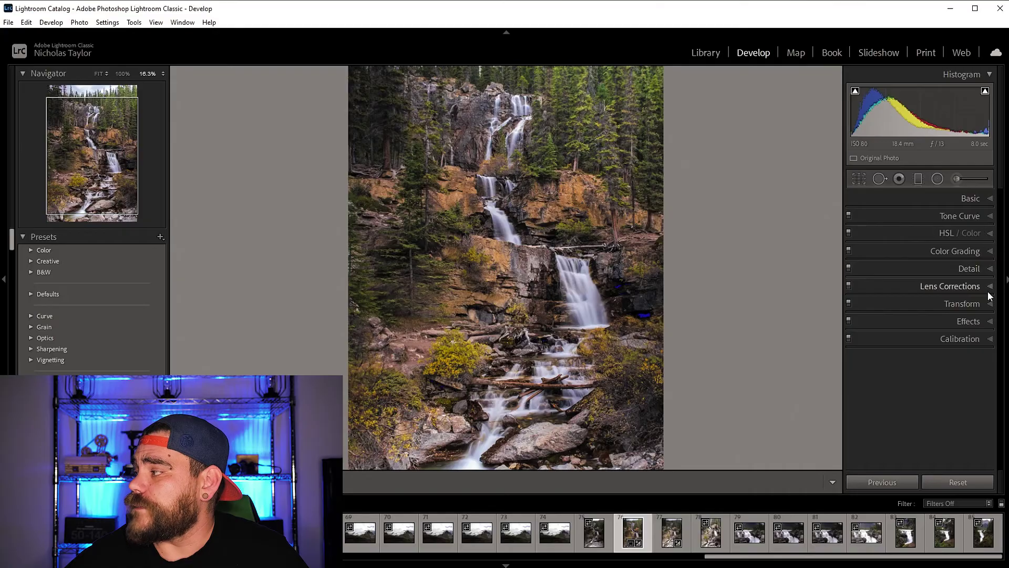
Try out Solo Mode by expanding the Effects, Basic and Detail sections one after another
left_click(993, 323)
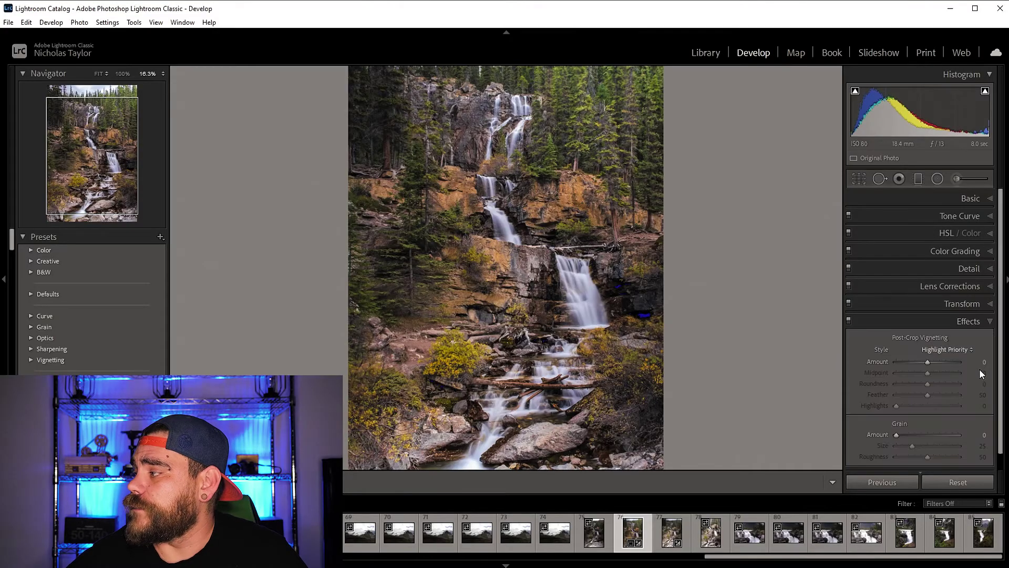
left_click(991, 200)
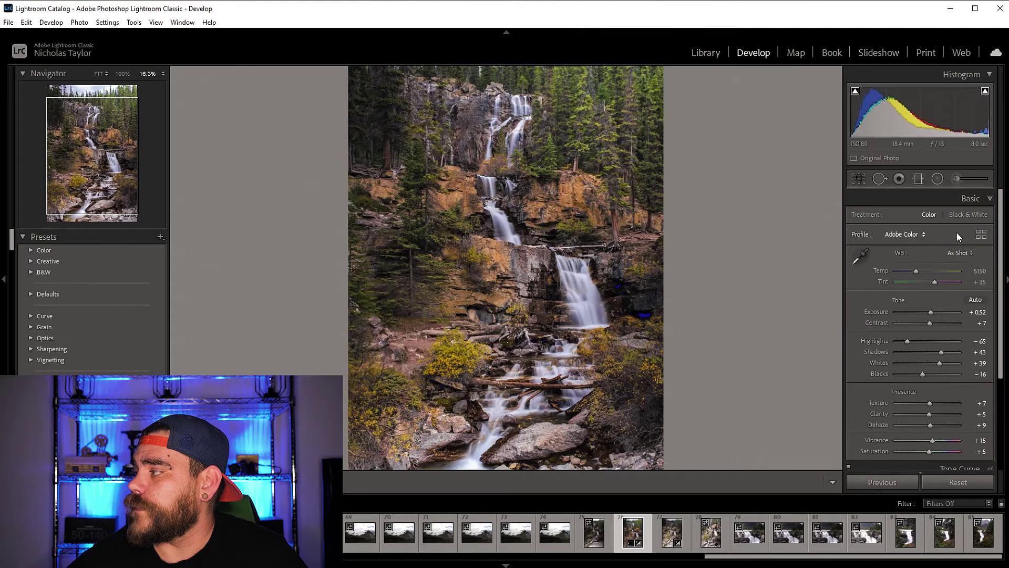
left_click_drag(1002, 243, 1004, 335)
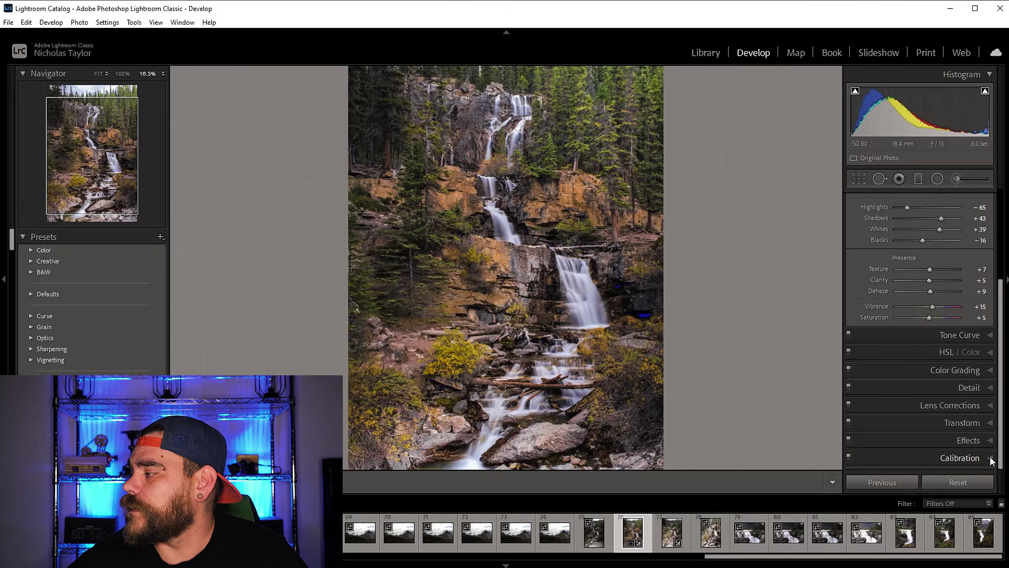
left_click(991, 389)
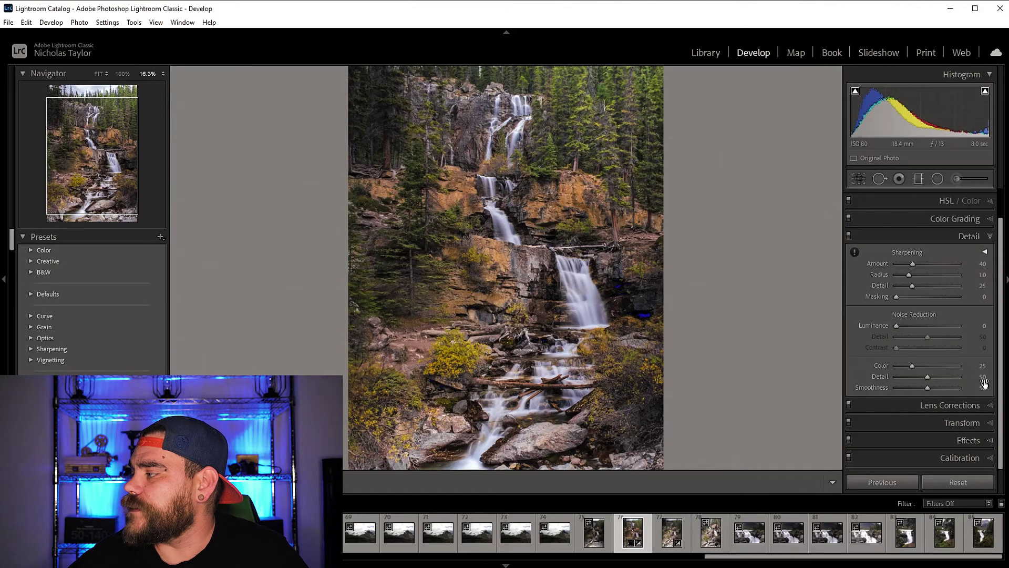
left_click_drag(1001, 316, 1001, 267)
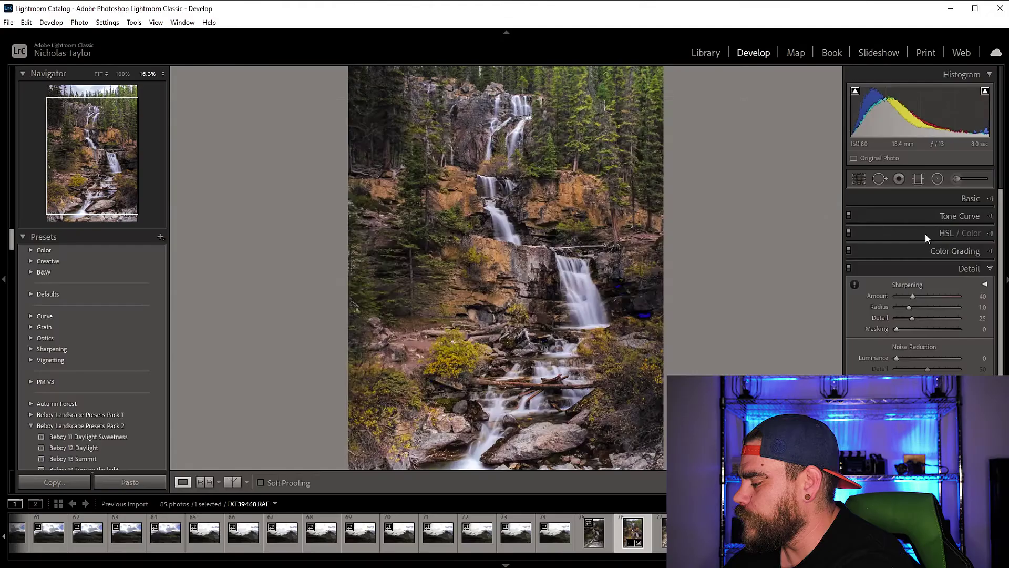
Display the overview of keyboard shortcuts for the Develop module
key("ctrl+slash")
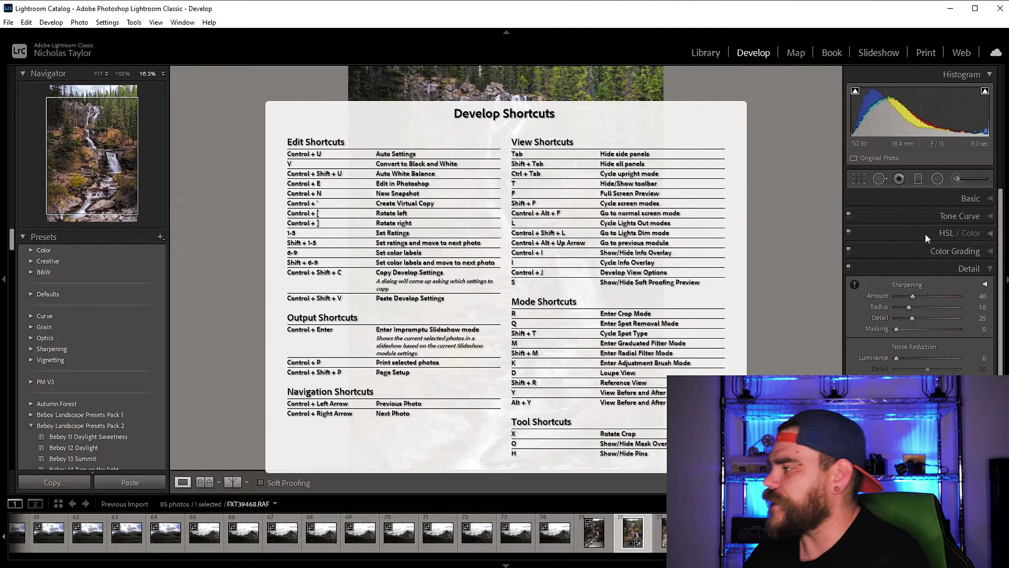